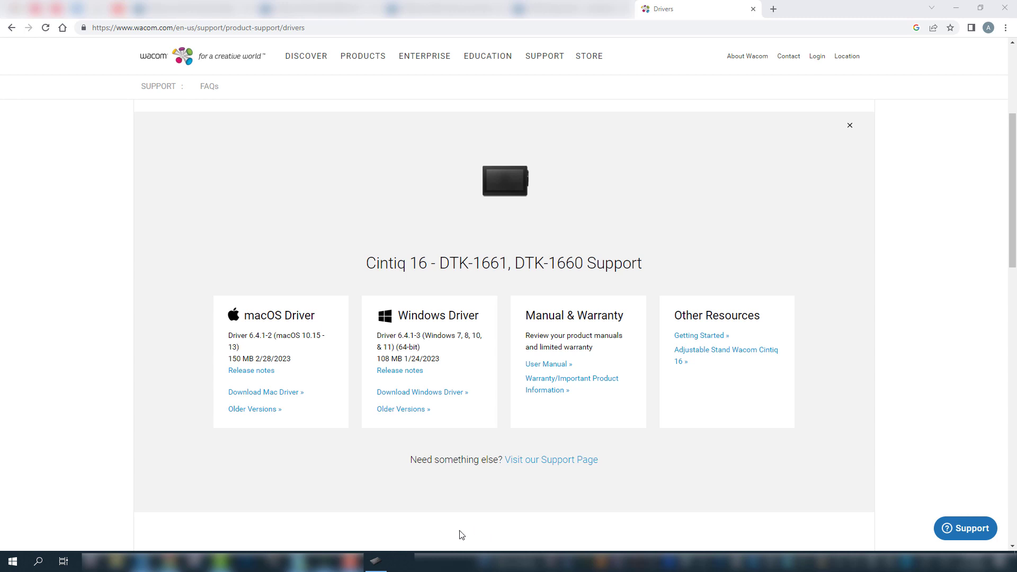
pyautogui.click(373, 562)
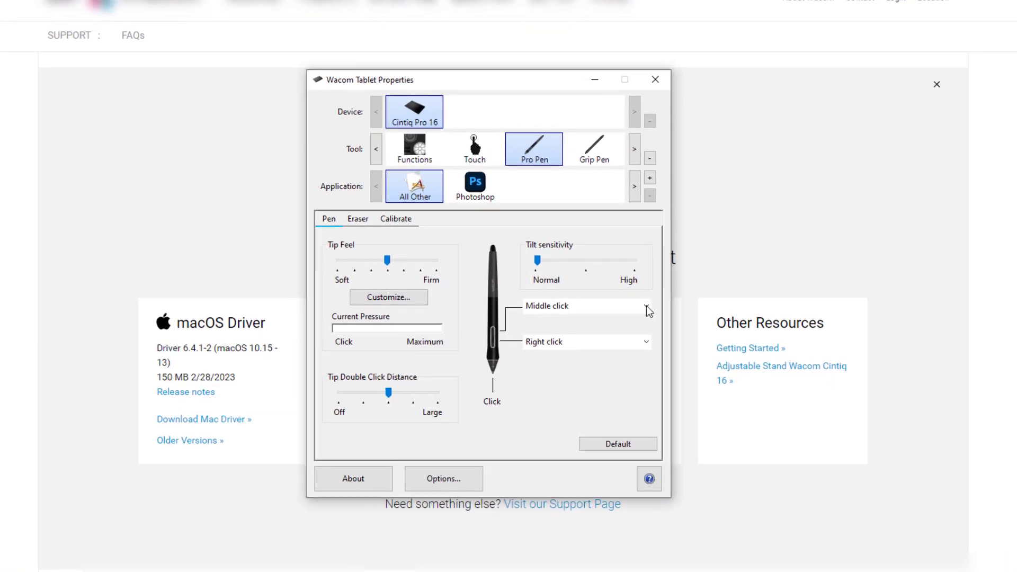
pyautogui.click(646, 308)
pyautogui.moveTo(612, 330)
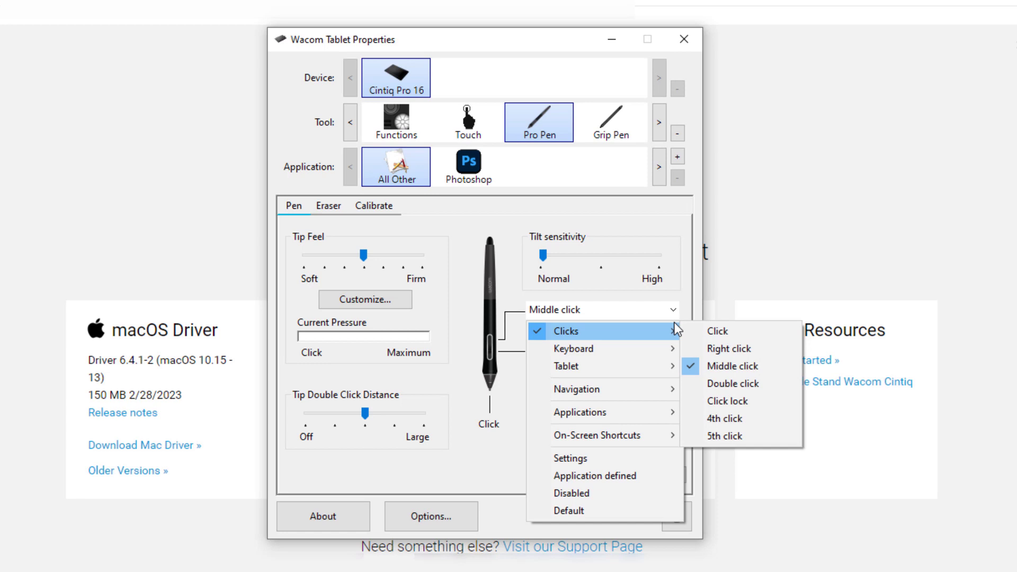
pyautogui.click(687, 296)
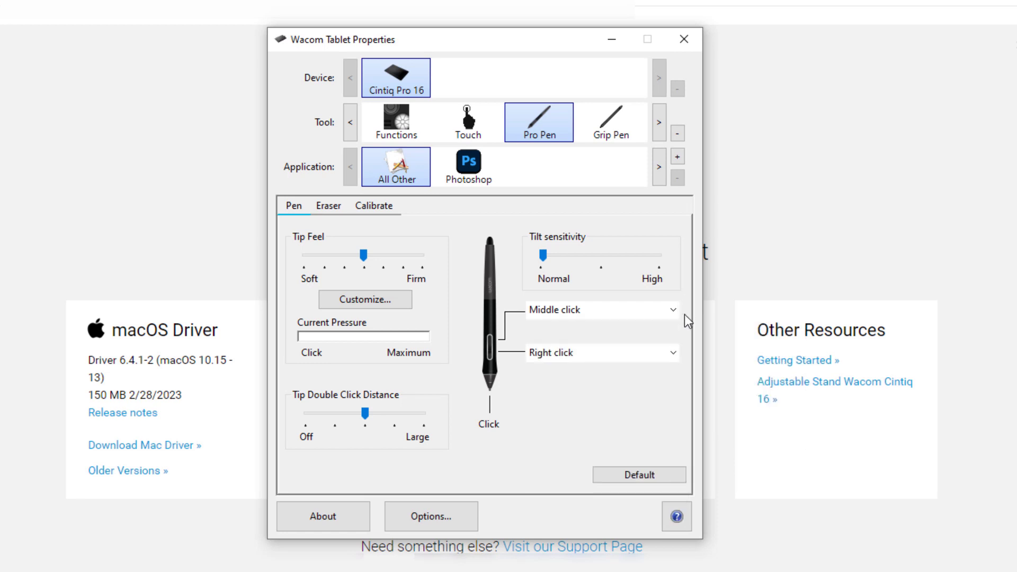
pyautogui.click(673, 354)
pyautogui.moveTo(605, 374)
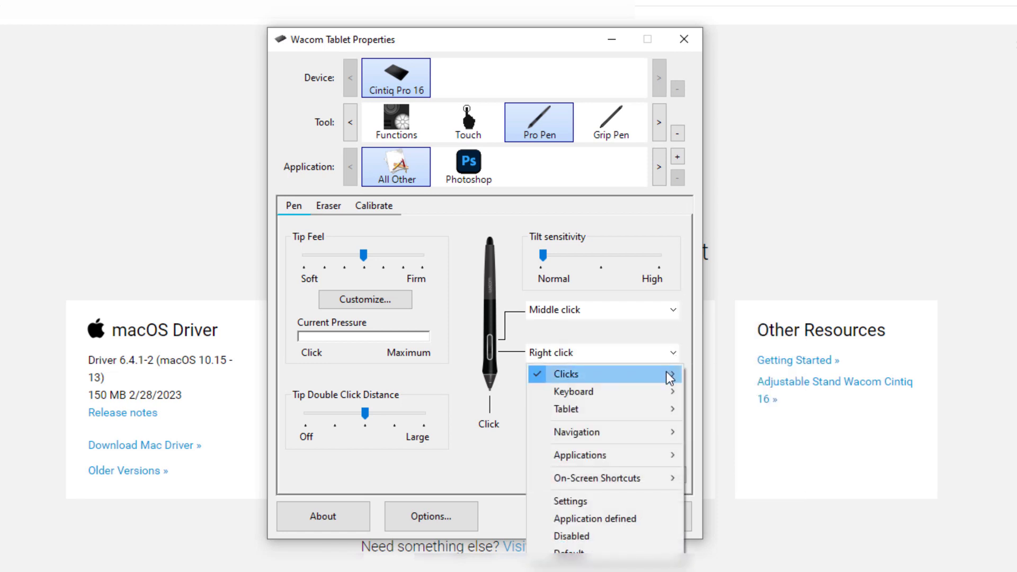
pyautogui.click(685, 348)
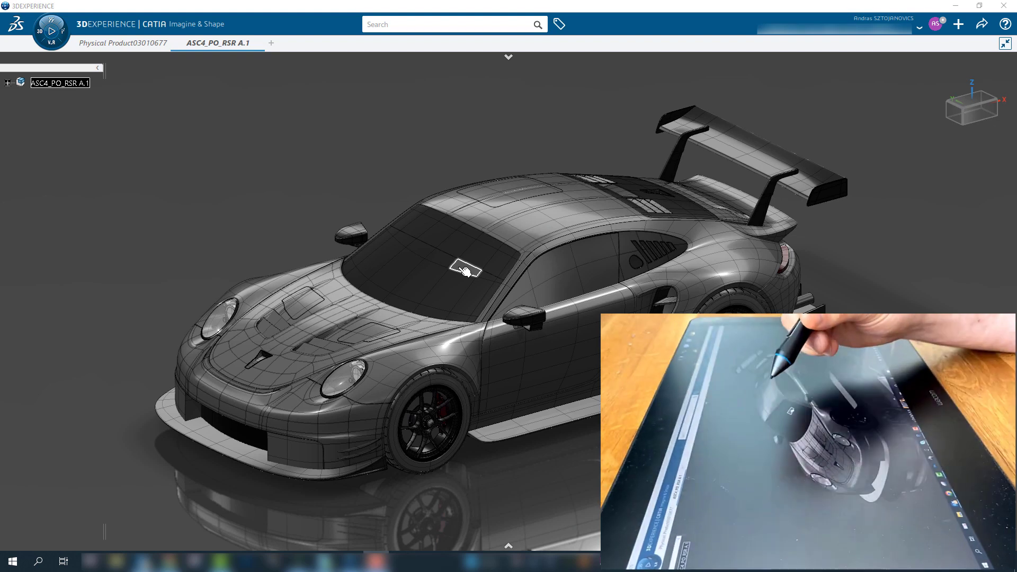
pyautogui.moveTo(465, 270)
pyautogui.mouseDown(button='middle')
pyautogui.moveTo(977, 272)
pyautogui.moveTo(517, 85)
pyautogui.moveTo(561, 402)
pyautogui.moveTo(508, 271)
pyautogui.moveTo(495, 305)
pyautogui.mouseUp(button='middle')
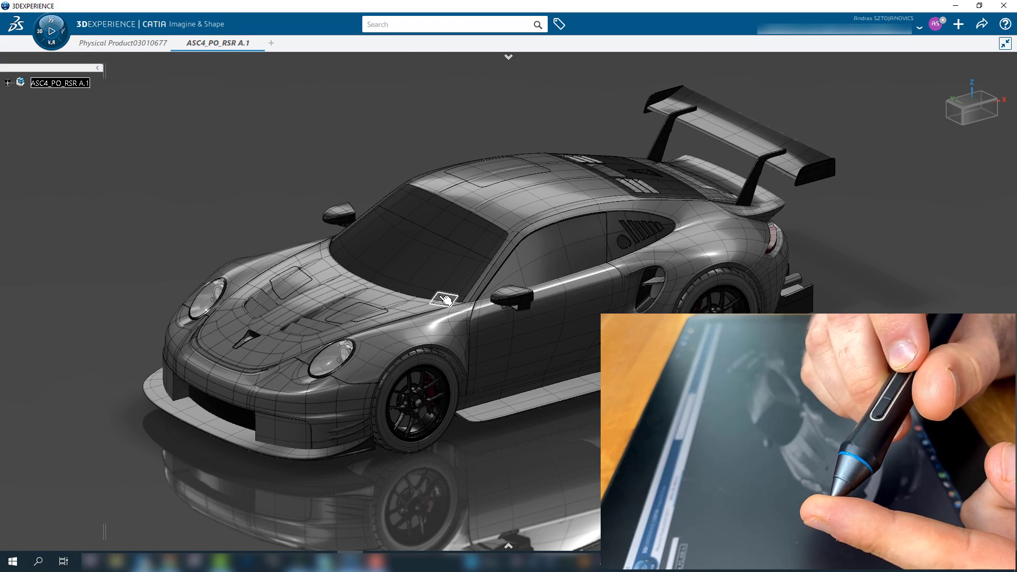
pyautogui.moveTo(427, 308)
pyautogui.mouseDown(button='middle')
pyautogui.moveTo(659, 302)
pyautogui.moveTo(460, 318)
pyautogui.moveTo(567, 391)
pyautogui.moveTo(429, 380)
pyautogui.mouseUp(button='middle')
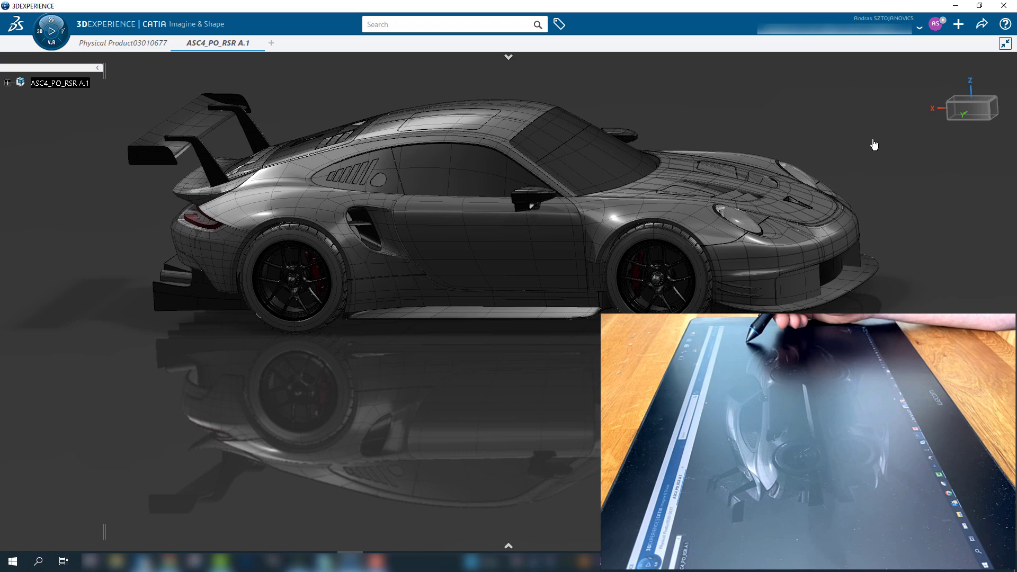
pyautogui.moveTo(874, 148); pyautogui.dragTo(415, 381, button='middle')
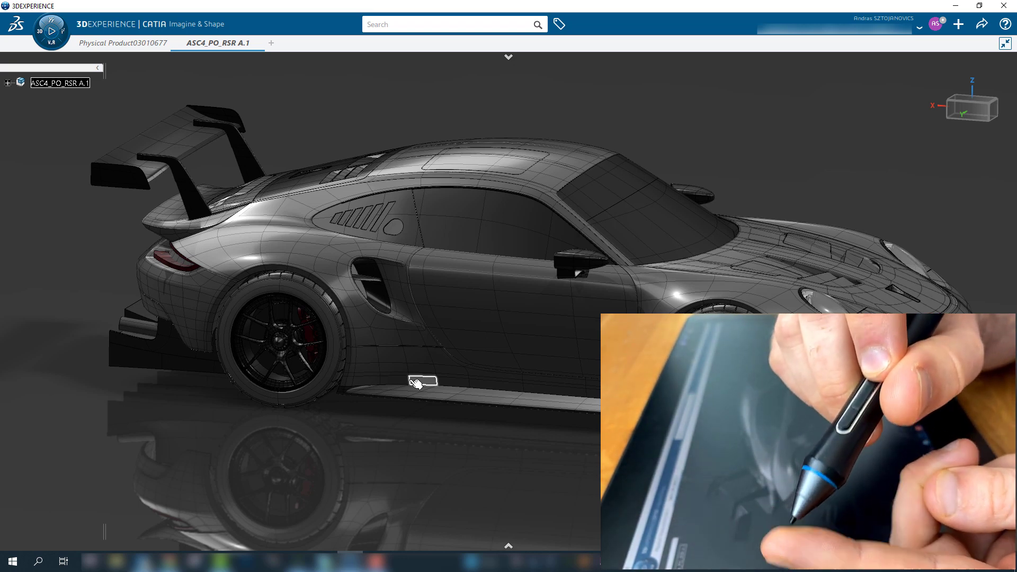
pyautogui.moveTo(583, 274)
pyautogui.mouseDown(button='middle')
pyautogui.moveTo(459, 323)
pyautogui.moveTo(483, 302)
pyautogui.moveTo(467, 340)
pyautogui.moveTo(516, 218)
pyautogui.moveTo(455, 336)
pyautogui.mouseUp(button='middle')
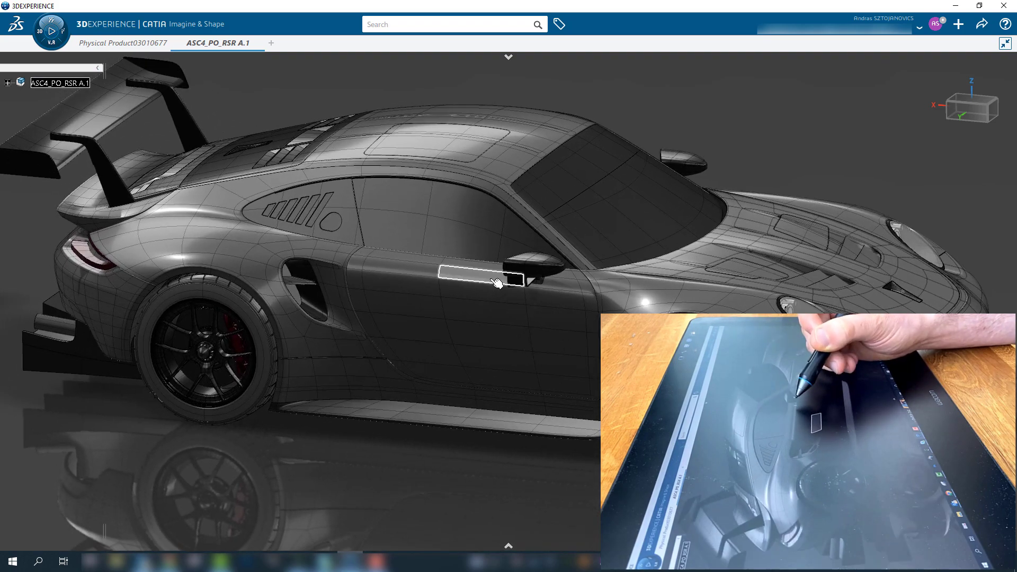
pyautogui.moveTo(455, 335)
pyautogui.mouseDown(button='middle')
pyautogui.moveTo(496, 328)
pyautogui.moveTo(479, 367)
pyautogui.mouseUp(button='middle')
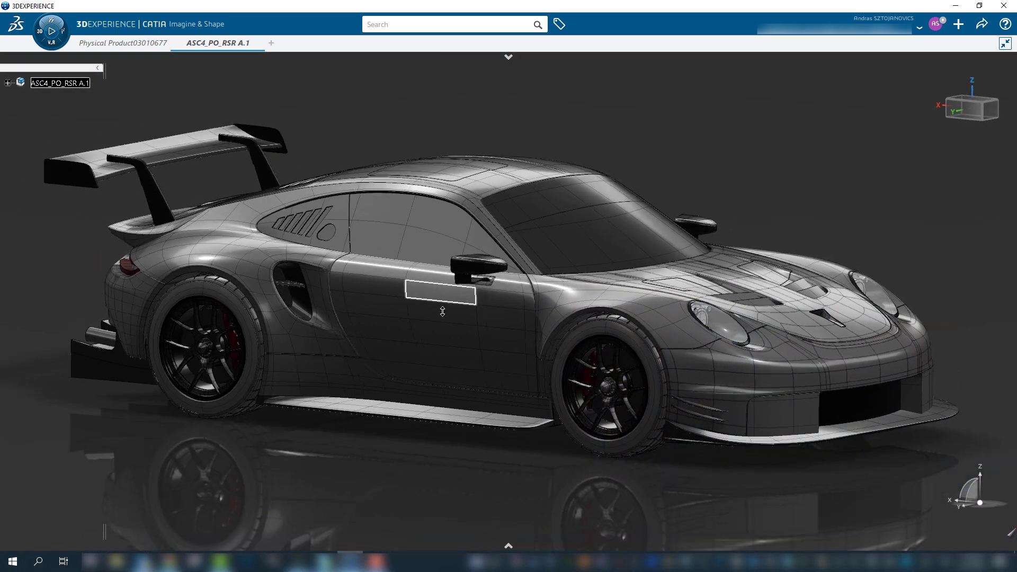
# Render the car in perspective with a 13.47 focal angle and orbit to a front three-quarter view
pyautogui.press('F3')
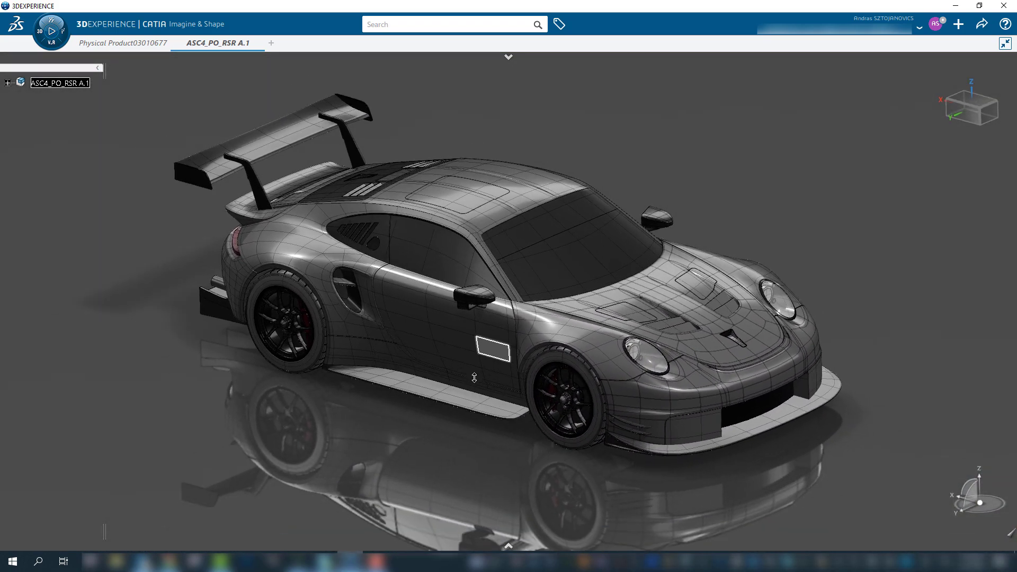
pyautogui.moveTo(624, 502); pyautogui.dragTo(679, 451)
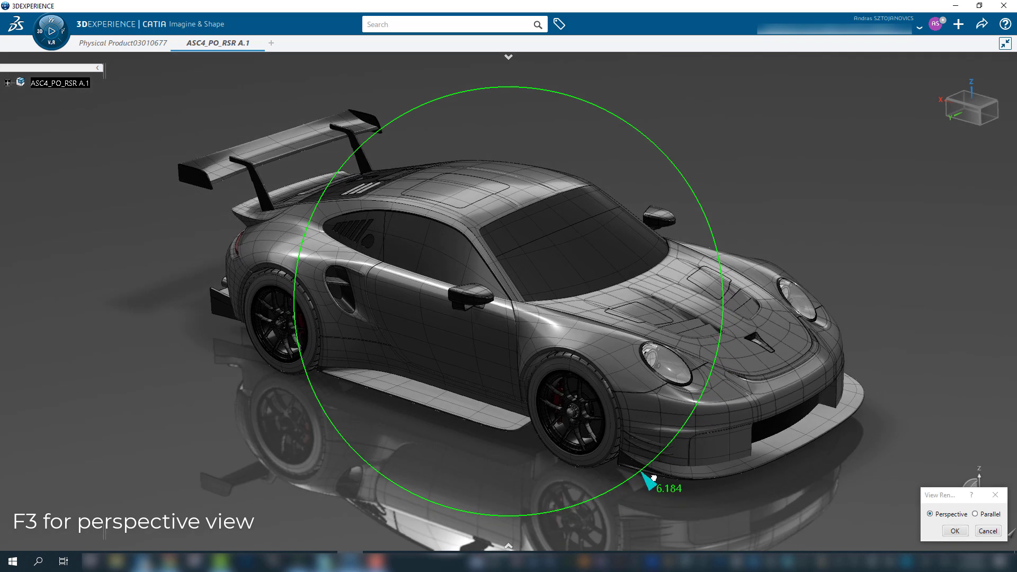
pyautogui.click(953, 531)
pyautogui.moveTo(953, 534)
pyautogui.mouseDown(button='middle')
pyautogui.moveTo(619, 426)
pyautogui.moveTo(573, 379)
pyautogui.moveTo(551, 378)
pyautogui.mouseUp(button='middle')
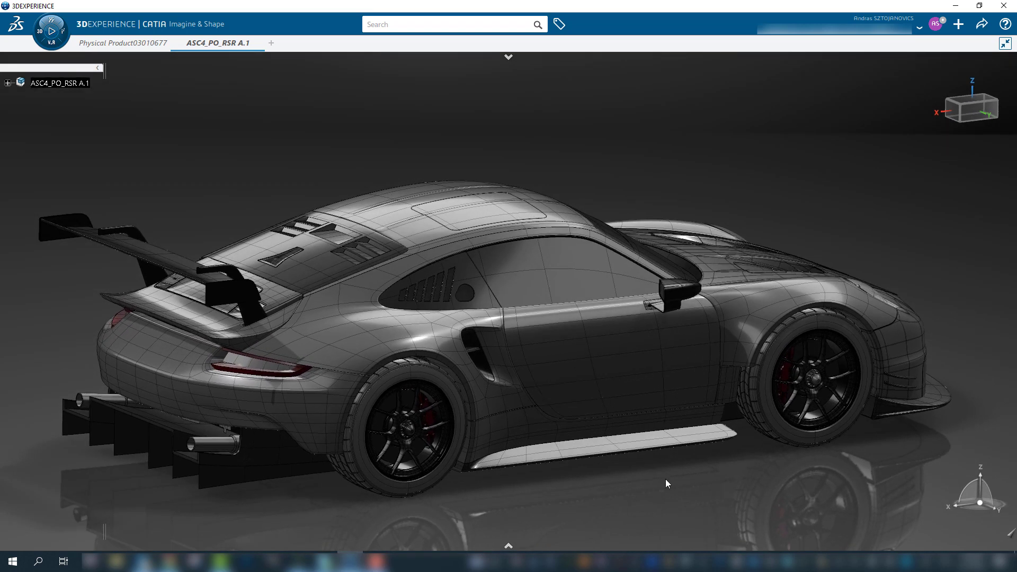
# Reach Customize through the user menu's Preferences submenu
pyautogui.click(935, 24)
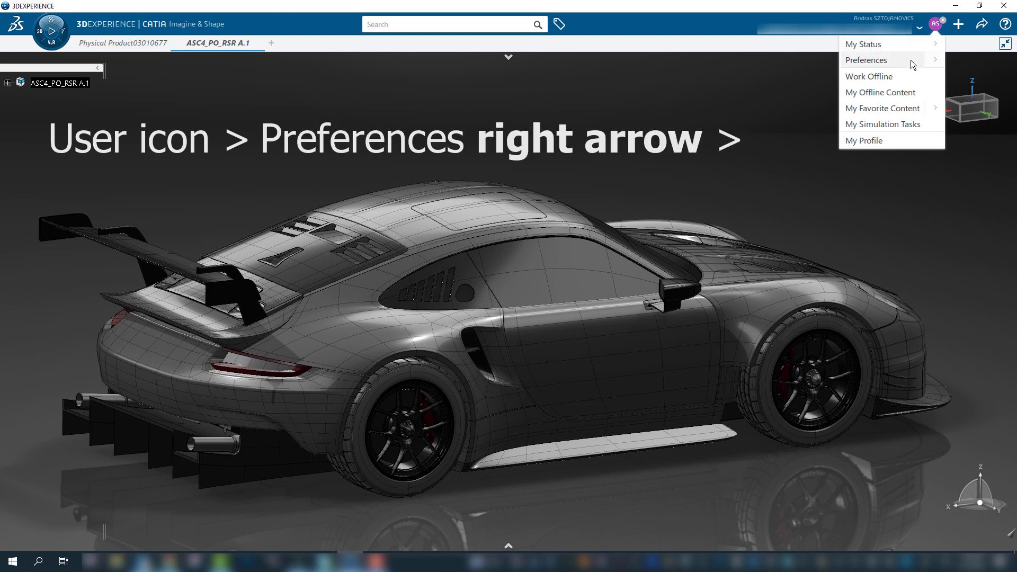
pyautogui.click(935, 61)
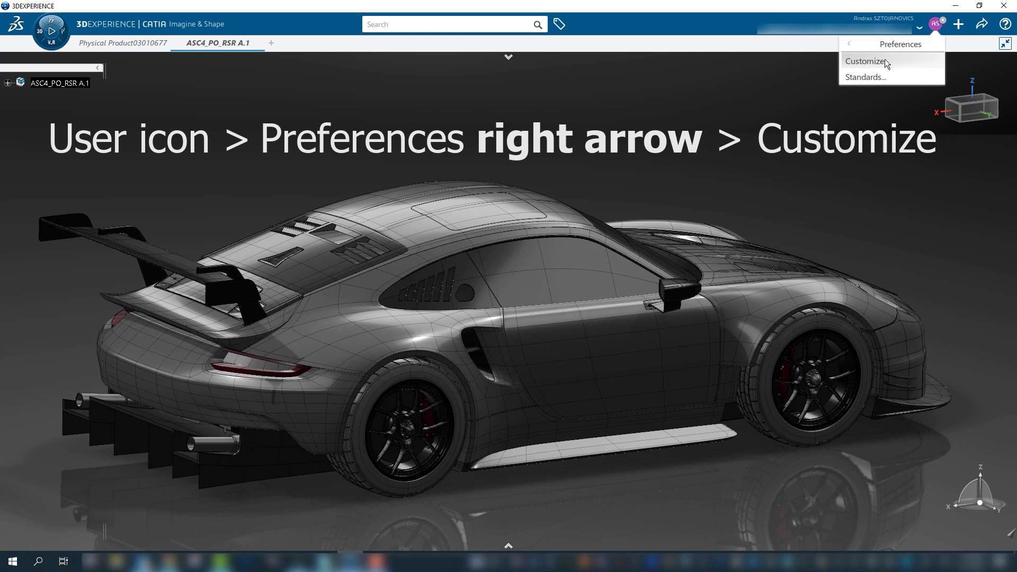
pyautogui.click(866, 61)
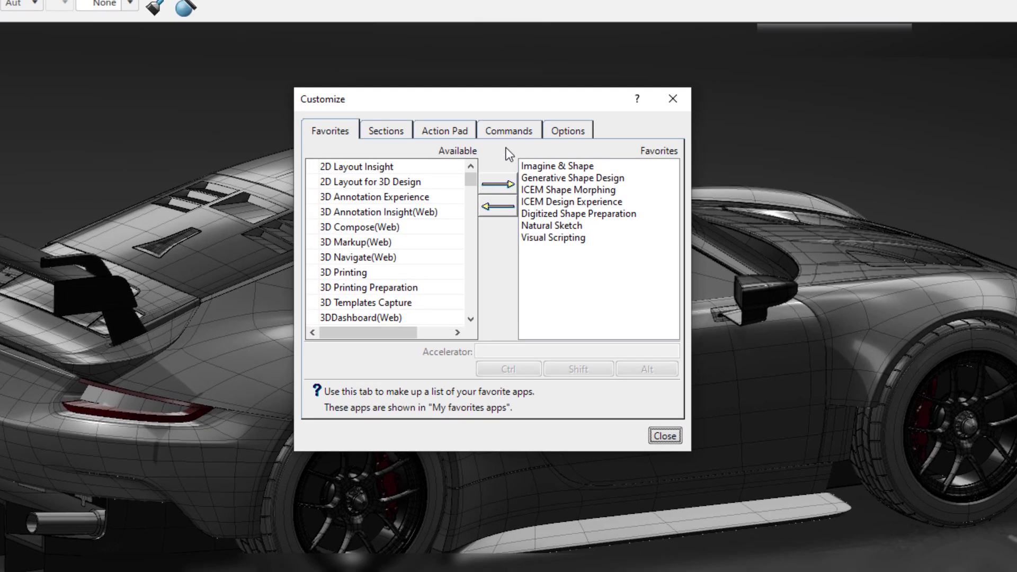
# On the Commands page, bring up the back view command's properties and its accelerator (key 2)
pyautogui.click(514, 131)
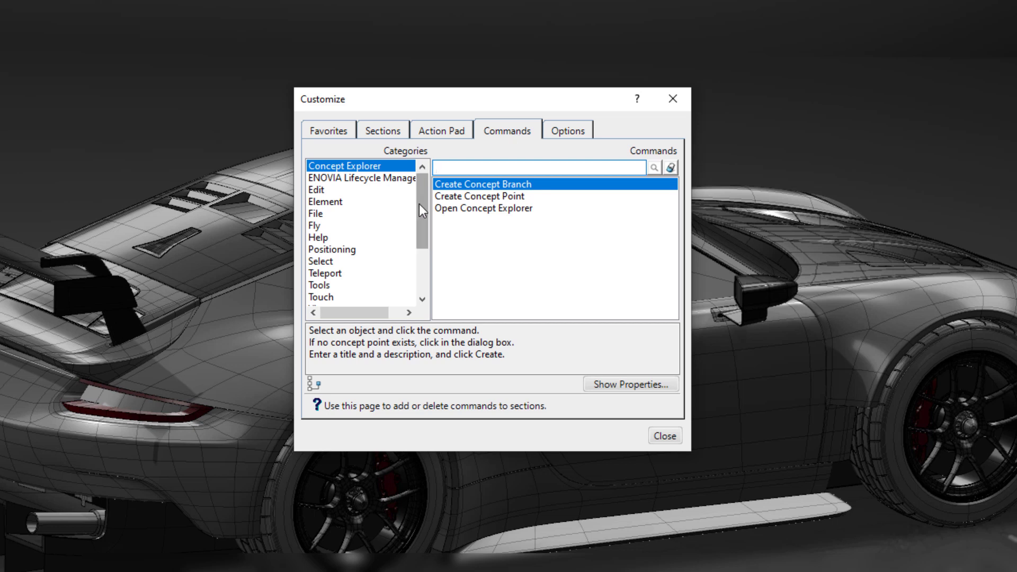
pyautogui.moveTo(419, 205); pyautogui.dragTo(427, 253)
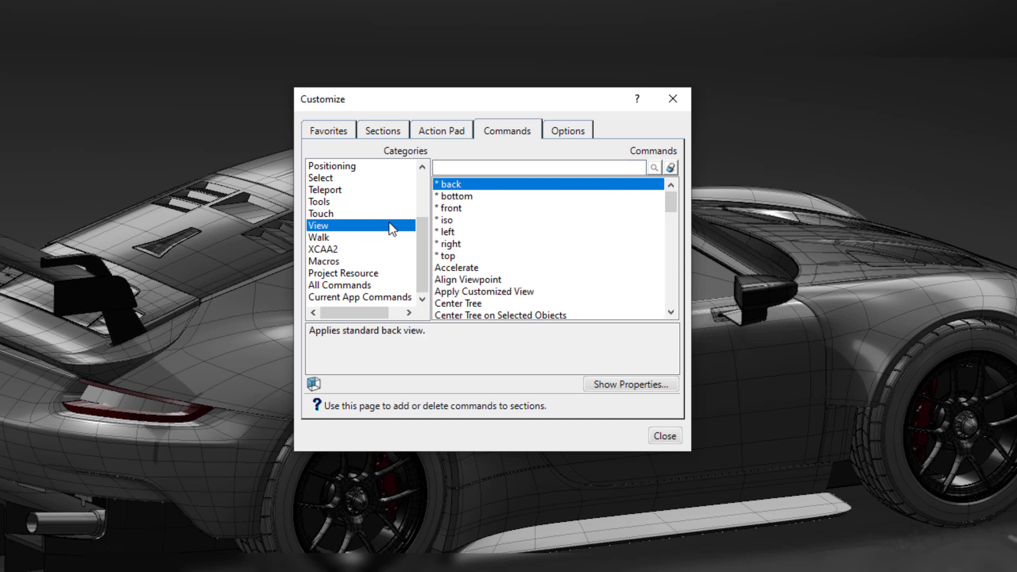
pyautogui.click(616, 385)
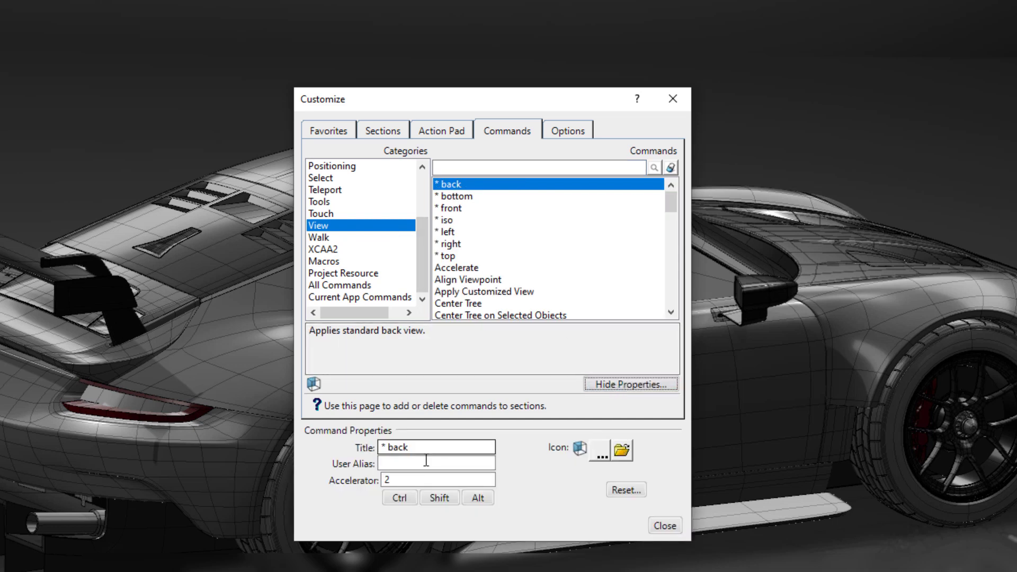
pyautogui.click(412, 480)
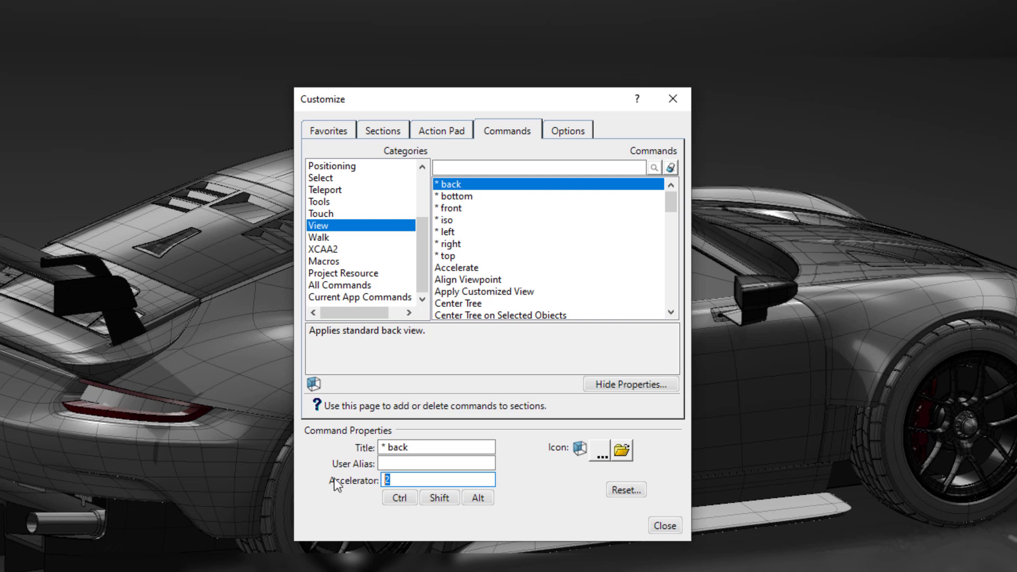
# Check the front (4), iso (6), left, right (3) and top (5) view accelerators, then close Customize
pyautogui.click(461, 210)
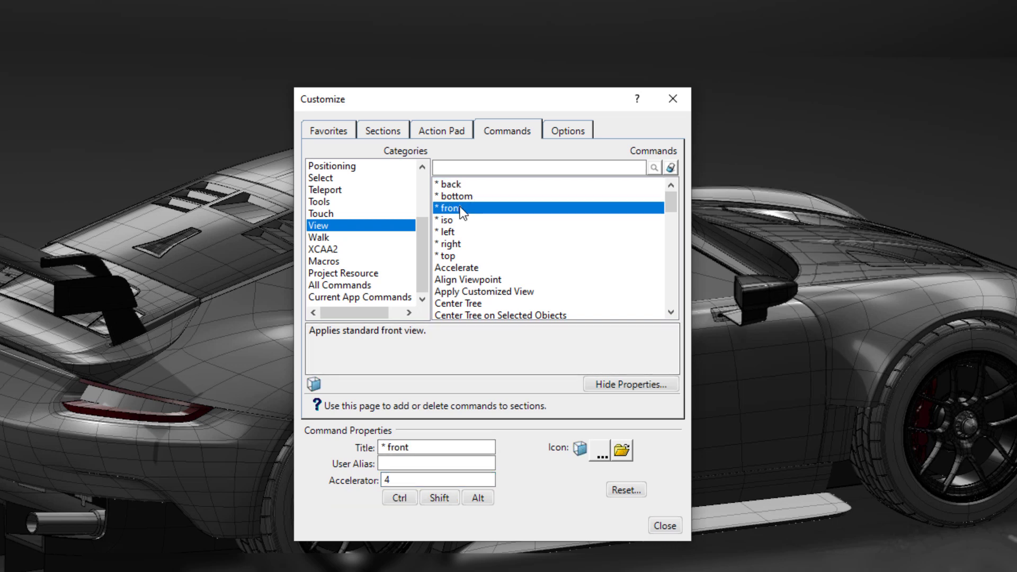
pyautogui.click(459, 218)
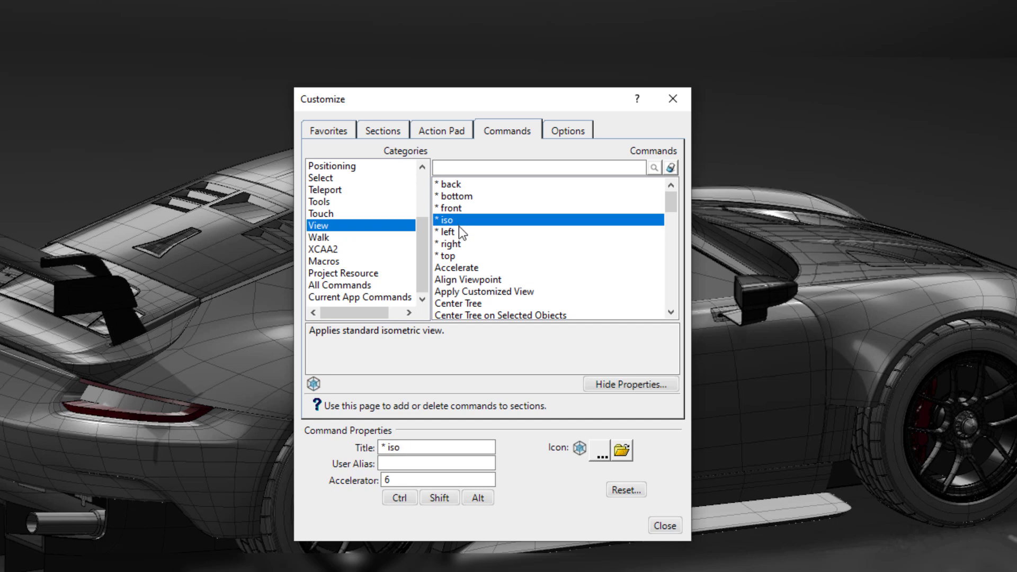
pyautogui.click(460, 230)
pyautogui.click(459, 243)
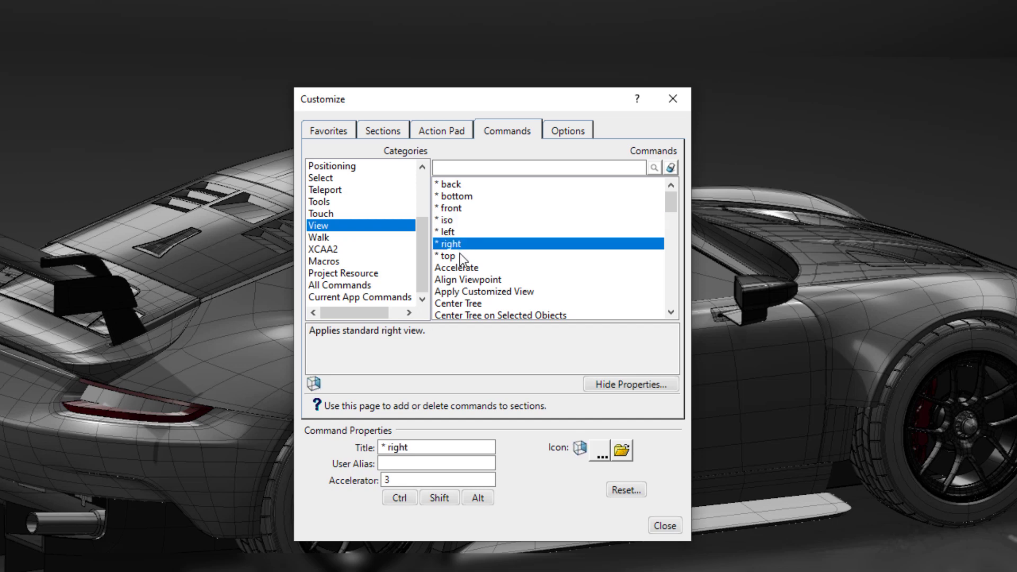
pyautogui.click(460, 255)
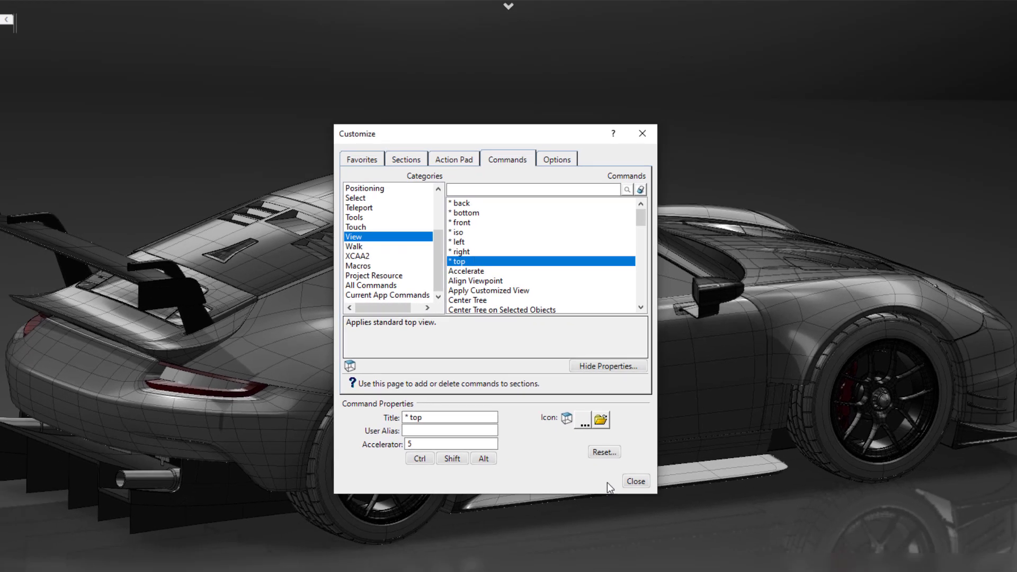
pyautogui.click(609, 442)
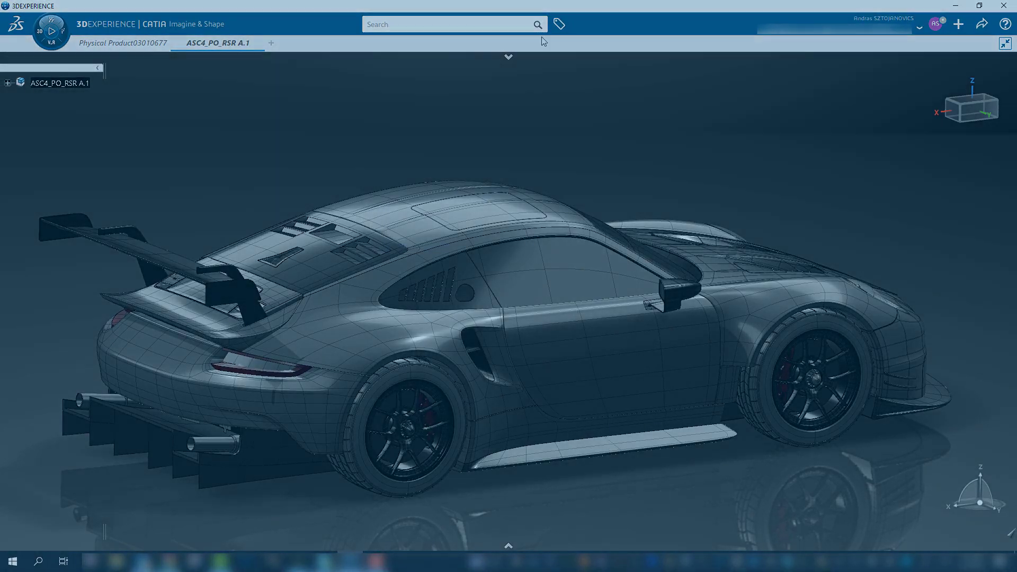